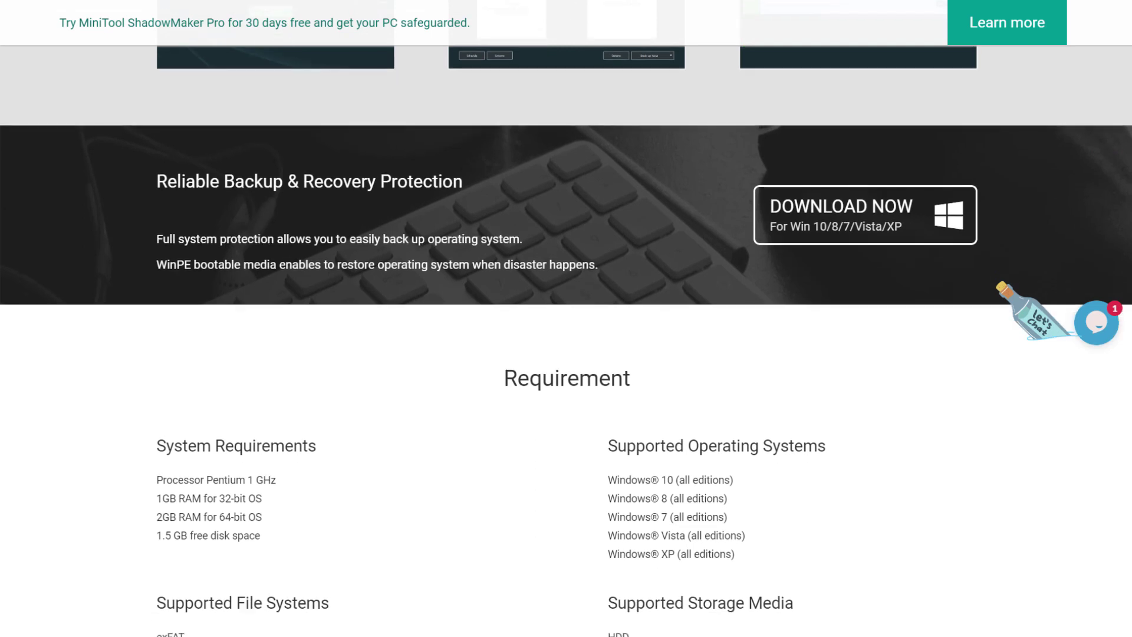
Review the system requirements, supported operating systems, file systems and storage media on the ShadowMaker product page.
scroll(565, 318, down, 2)
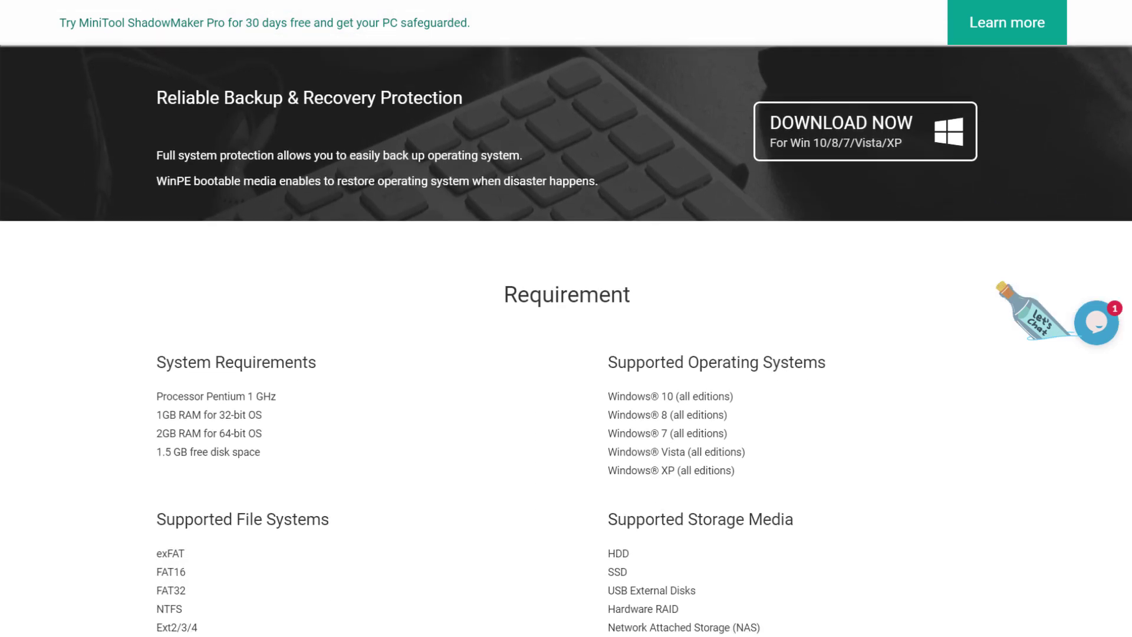
scroll(566, 318, down, 1)
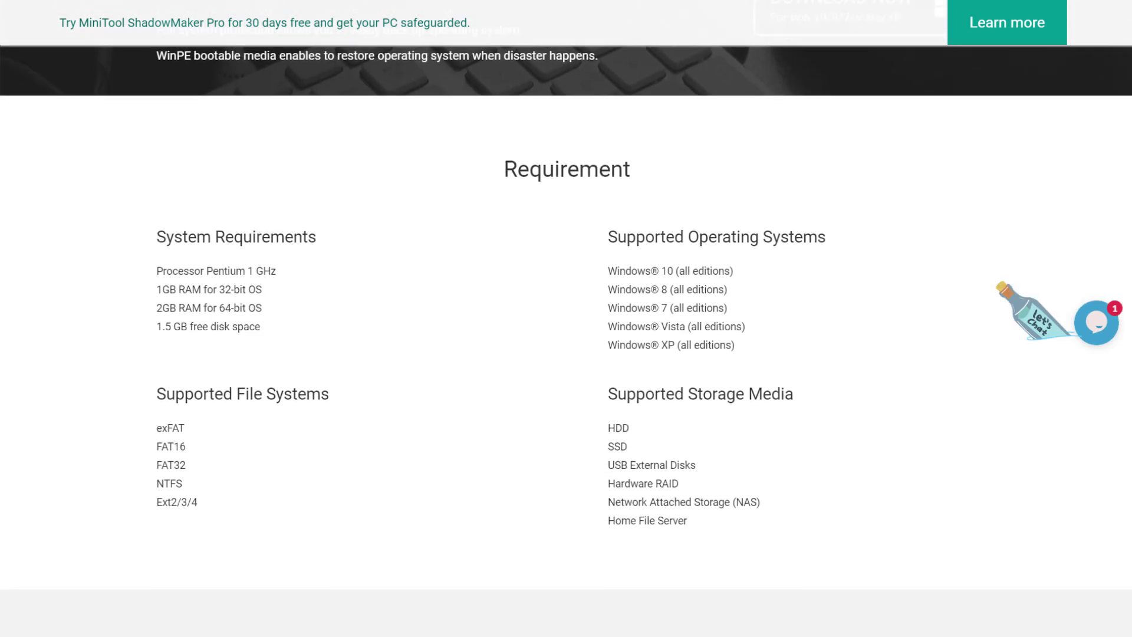
scroll(566, 318, down, 3)
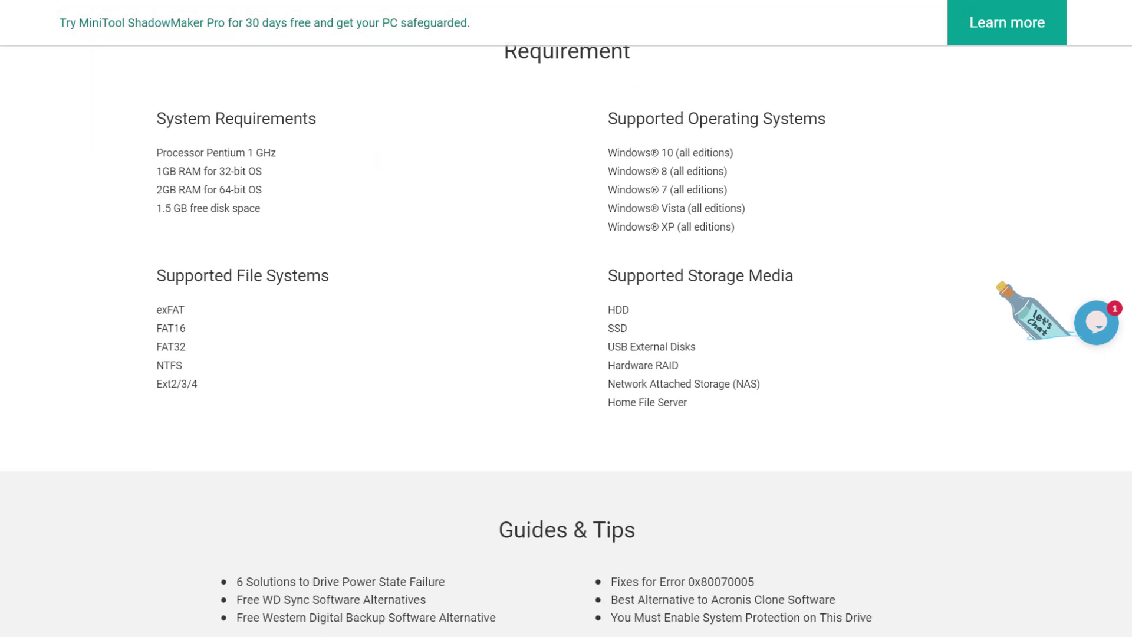
scroll(566, 318, down, 4)
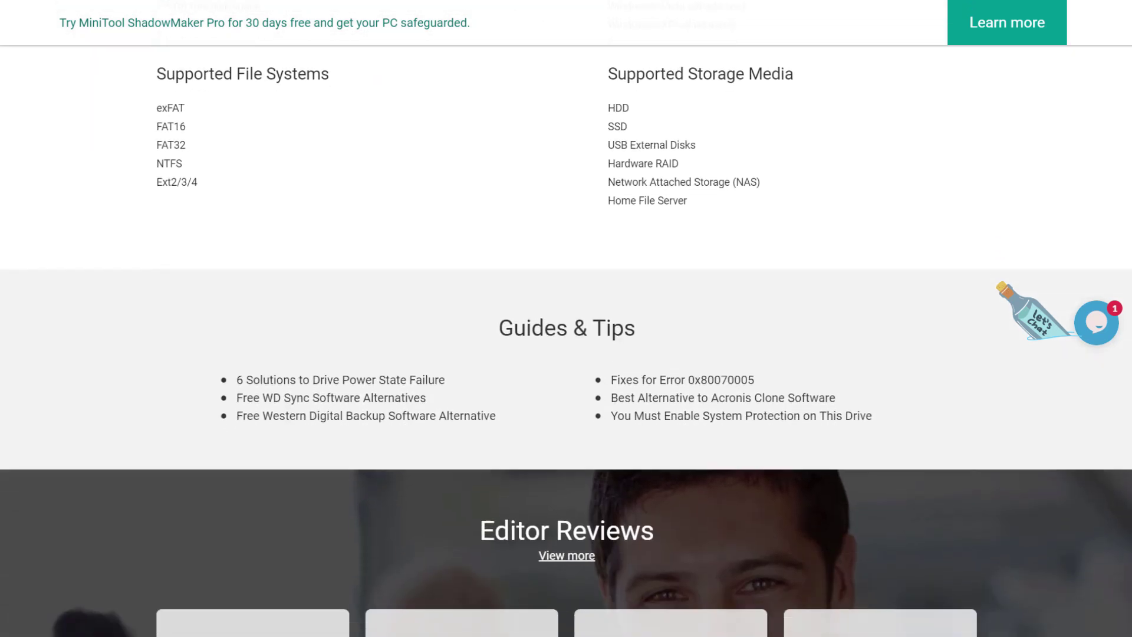
scroll(566, 319, down, 5)
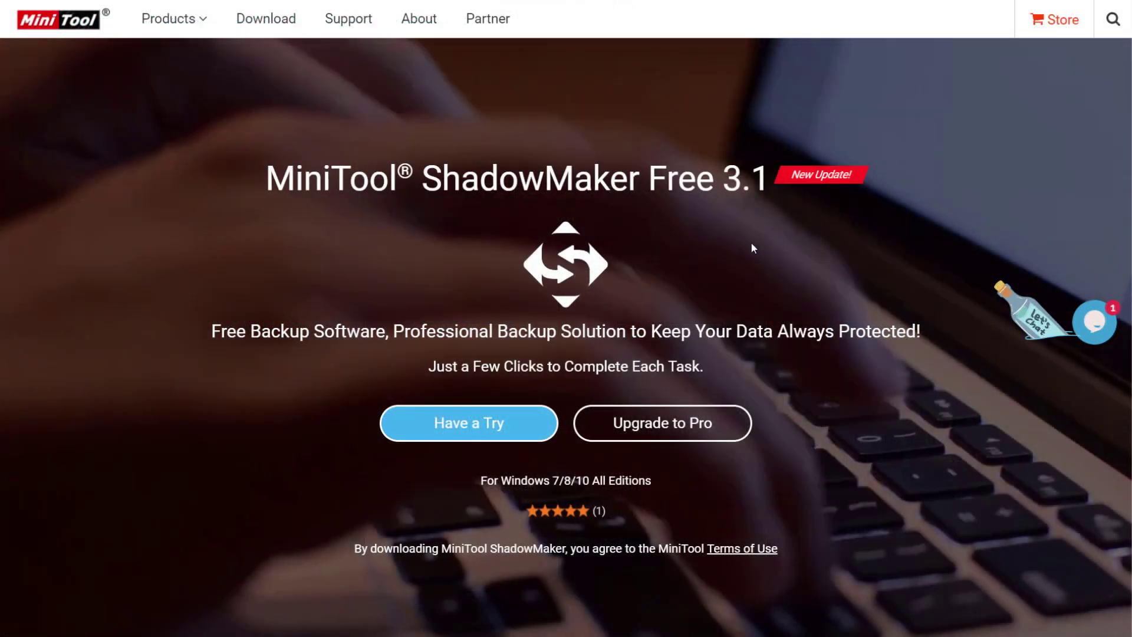
Download the MiniTool ShadowMaker Free installer mtsbsetup_free.exe and launch it.
click(517, 414)
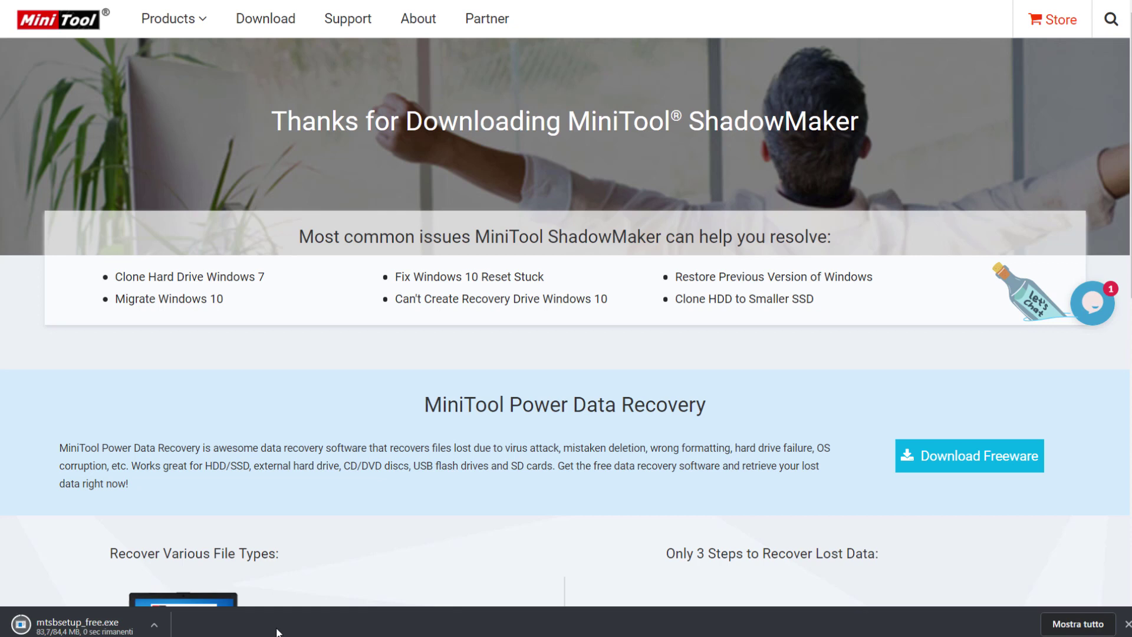
click(77, 624)
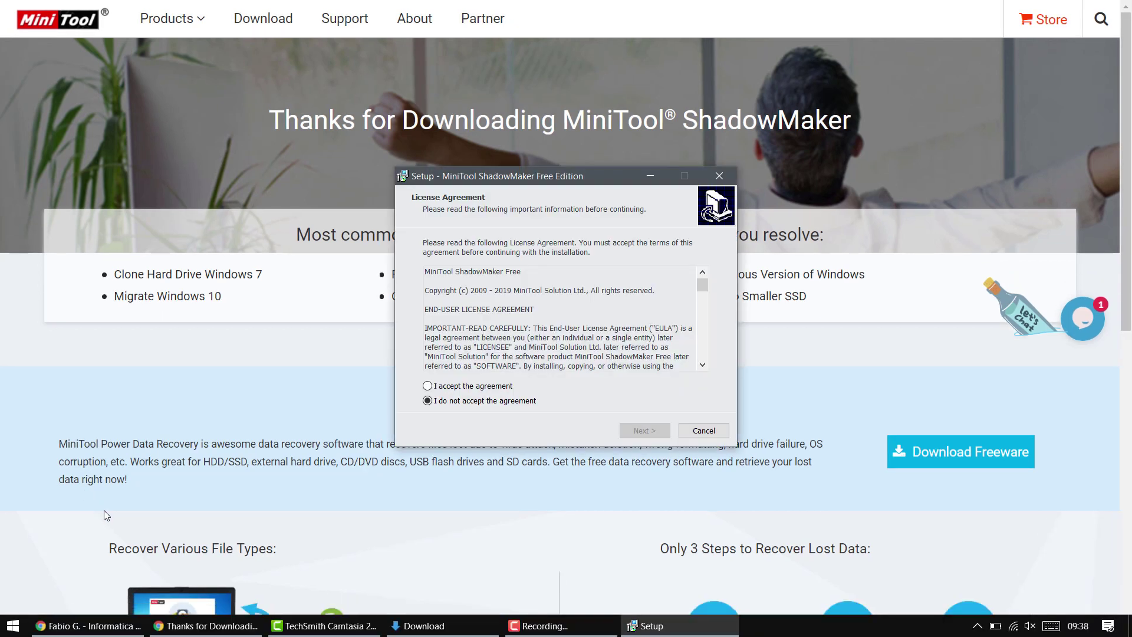
Accept the license agreement, install MiniTool ShadowMaker Free in the default folder and finish setup with the program set to run.
click(508, 386)
click(644, 430)
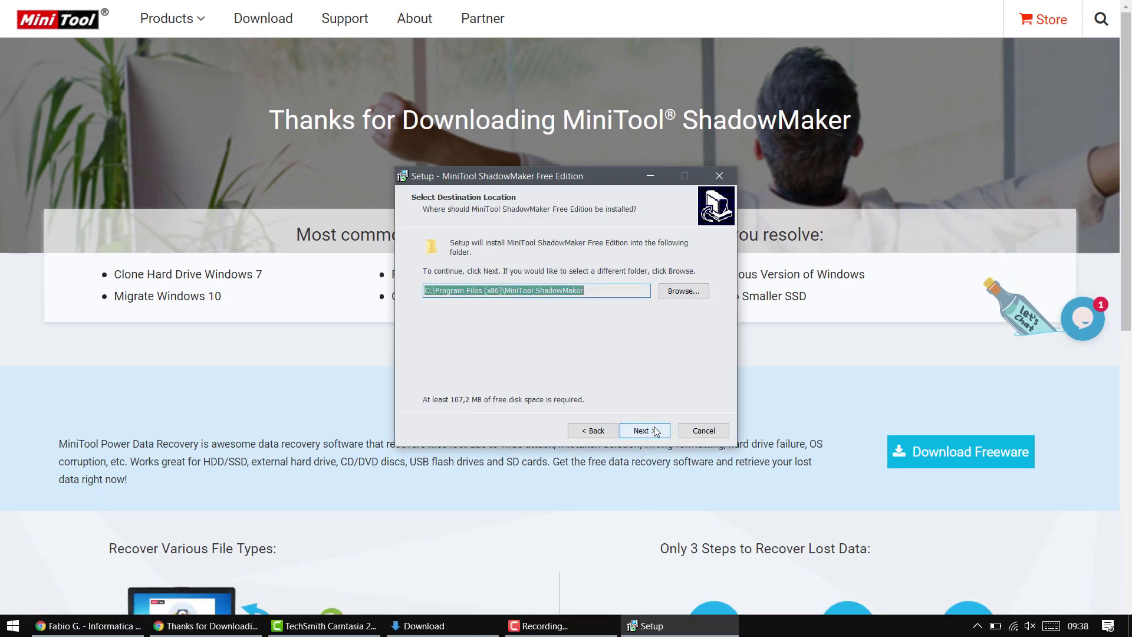
click(654, 430)
click(655, 430)
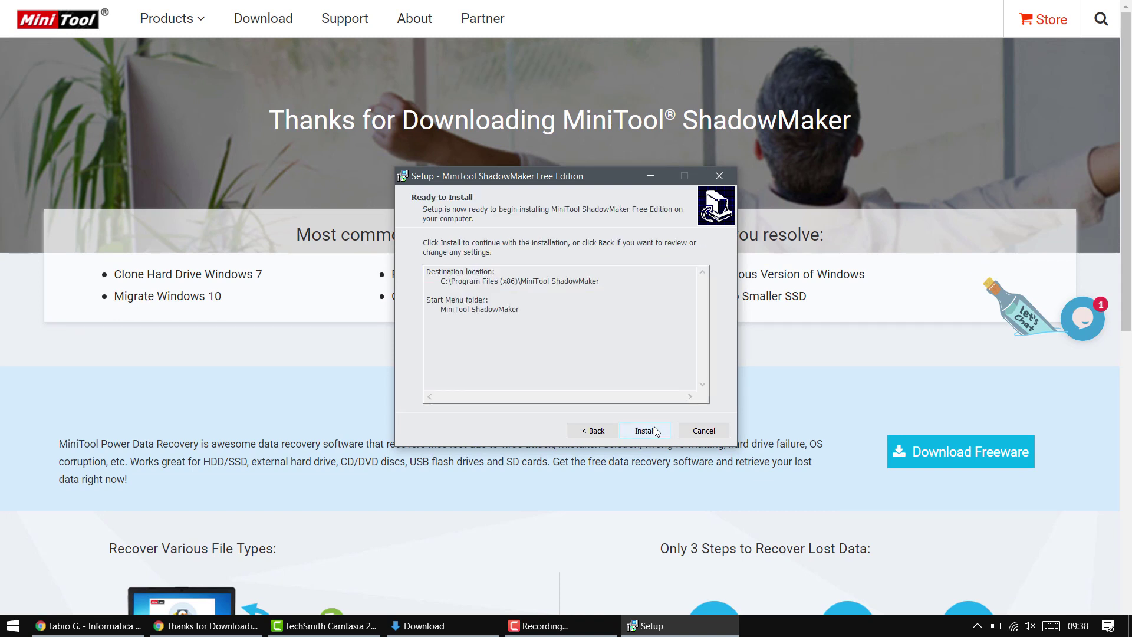
click(654, 430)
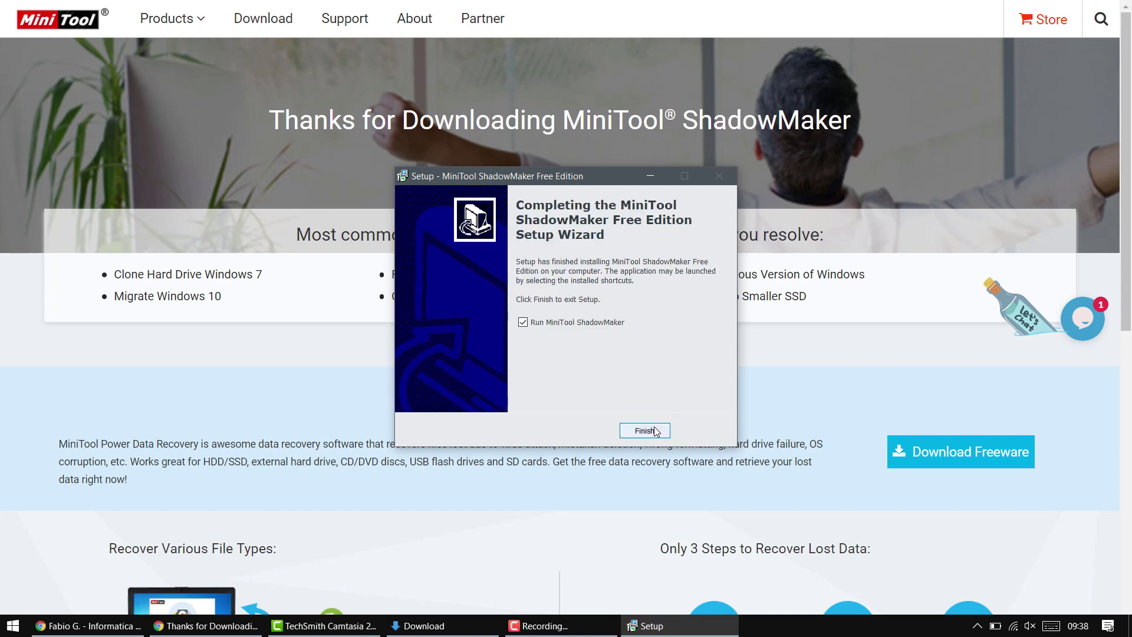
click(644, 430)
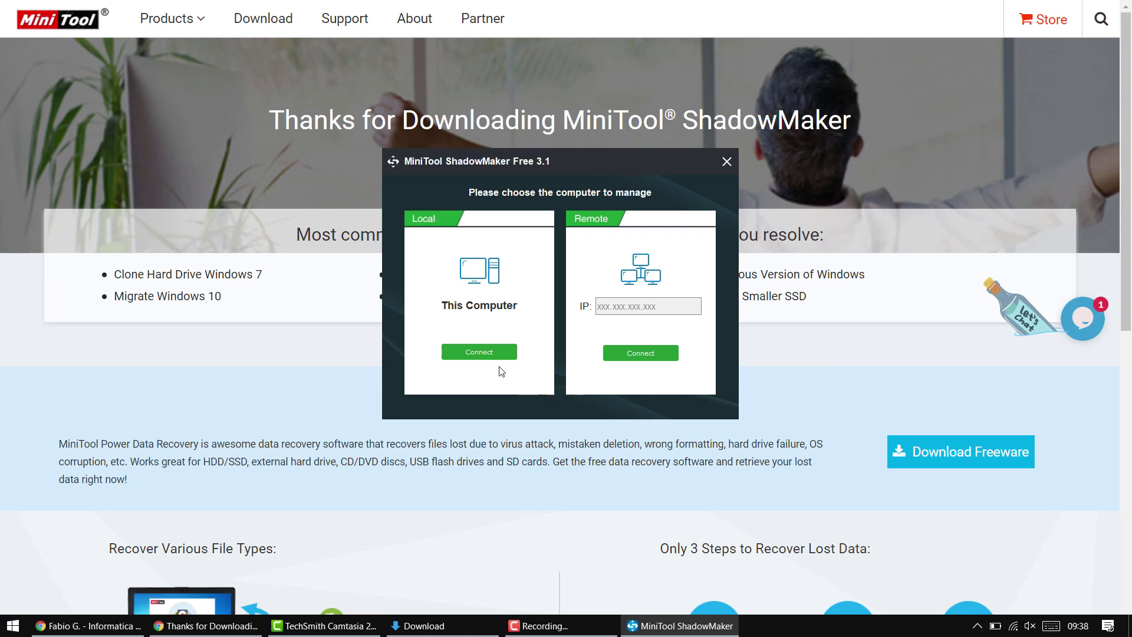
Connect to the local computer and switch on the backup scheme in the Backup Scheme settings.
click(479, 352)
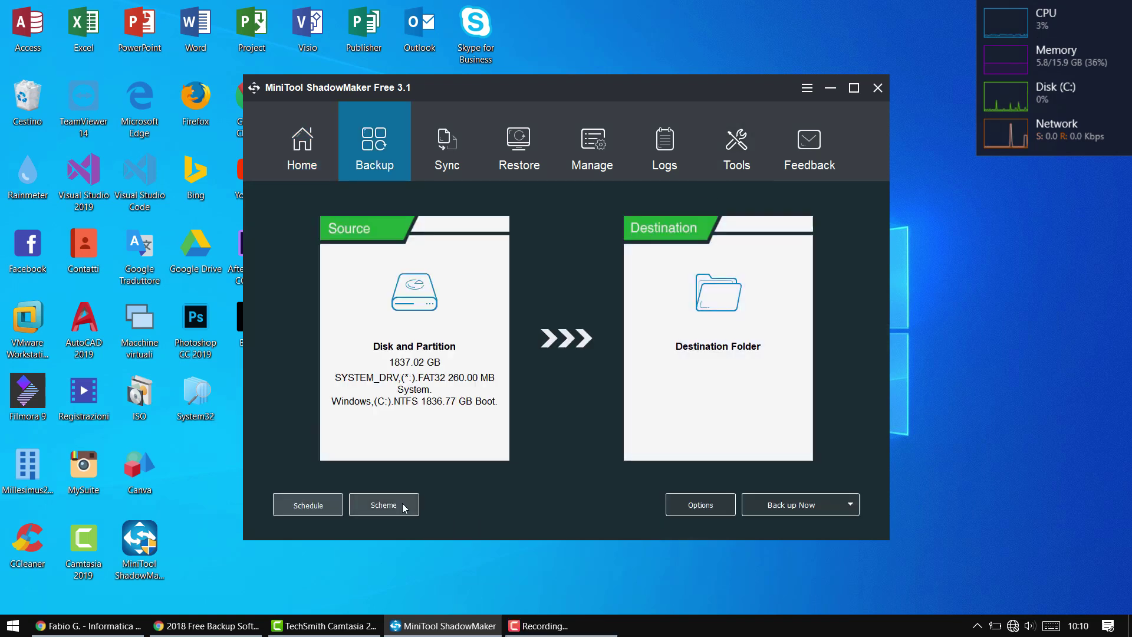
click(402, 504)
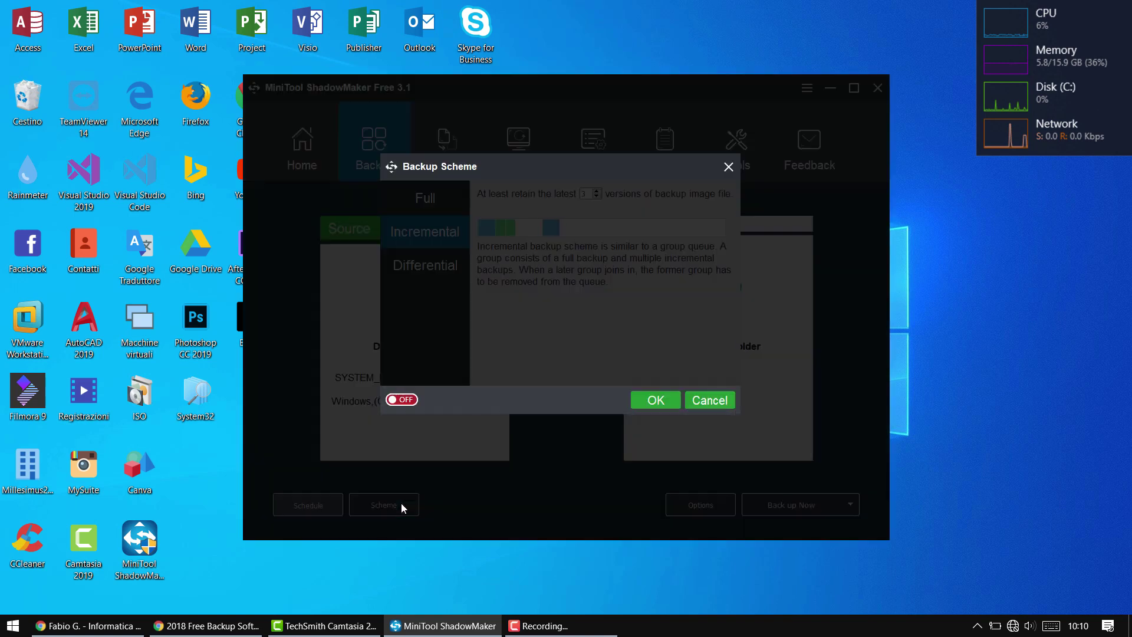
click(403, 401)
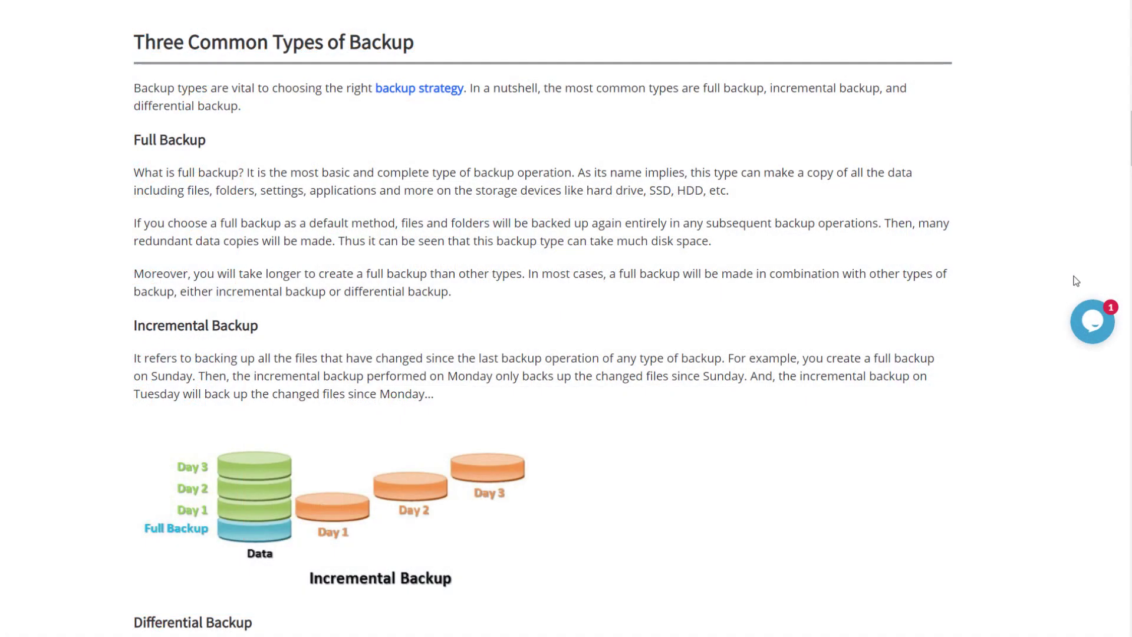
Read the web article's explanation of full, incremental and differential backup and how the last two differ.
scroll(1076, 281, down, 2)
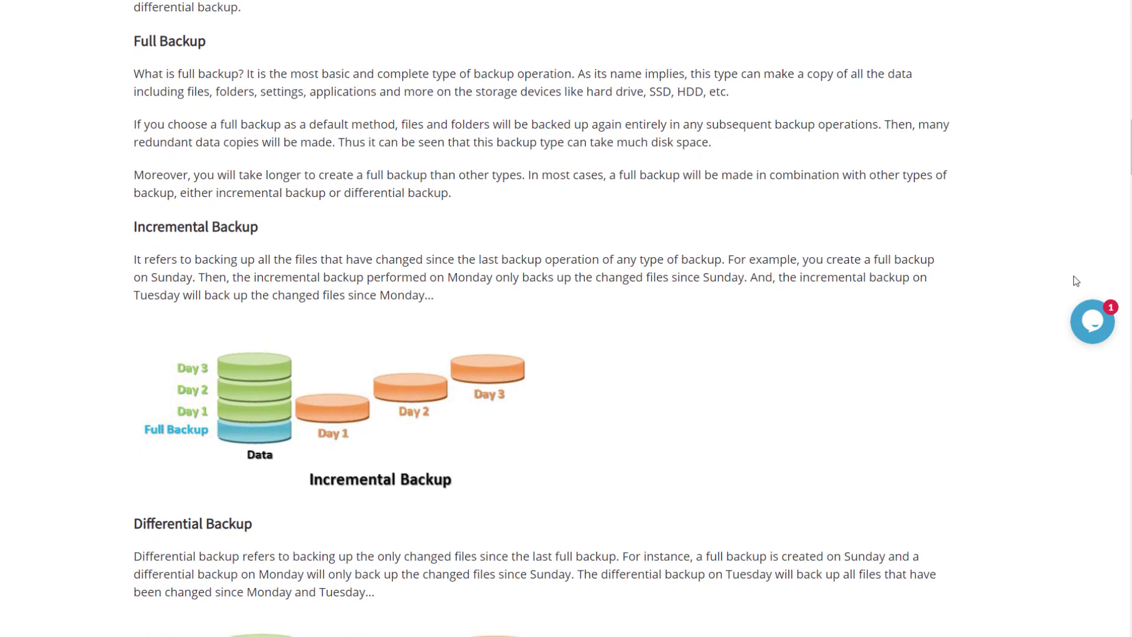
scroll(1075, 281, down, 2)
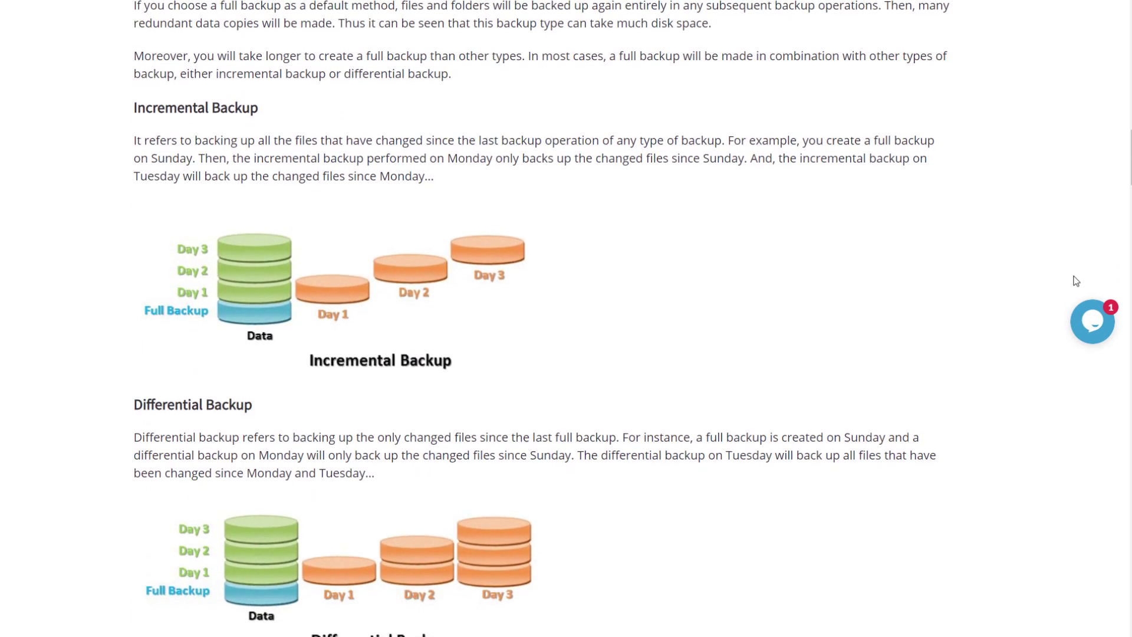
scroll(1076, 281, down, 2)
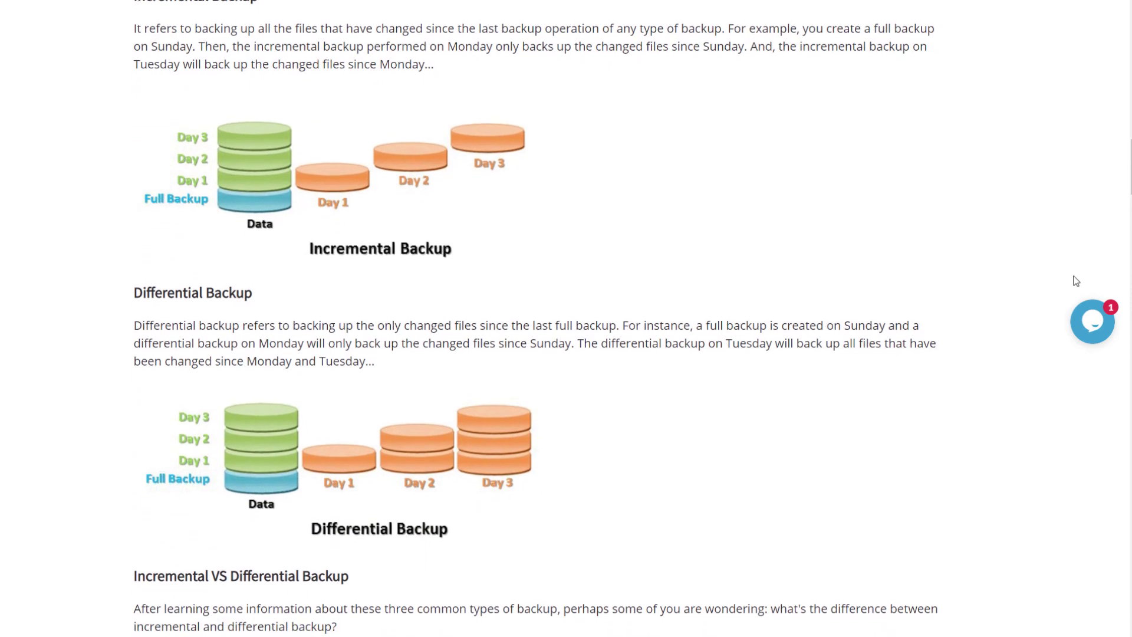
scroll(1075, 281, down, 2)
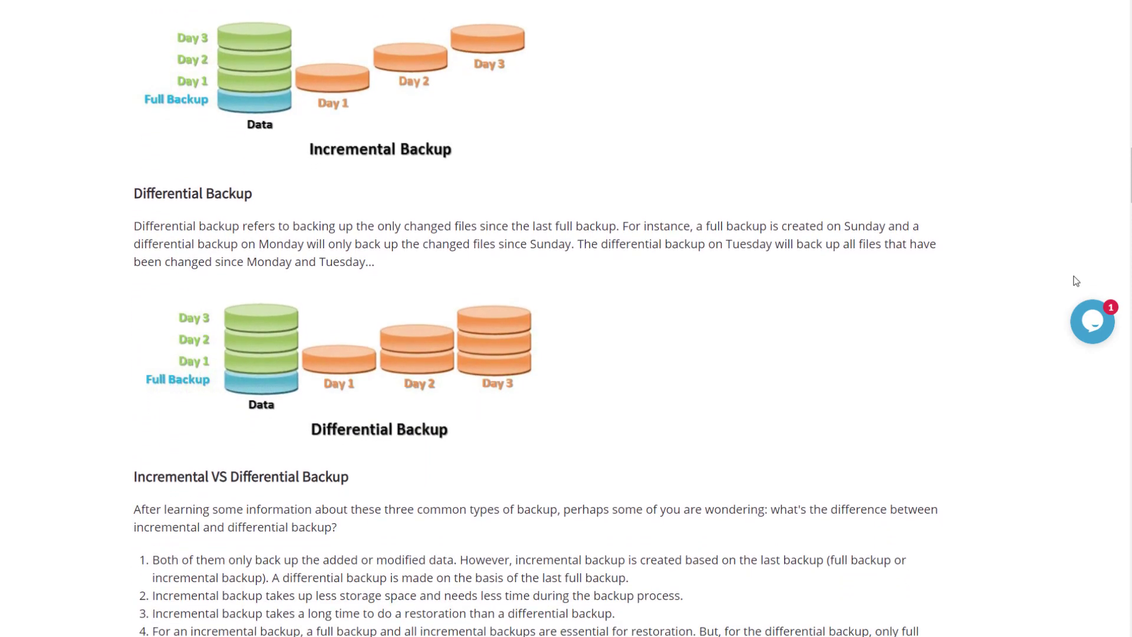
scroll(1075, 281, down, 1)
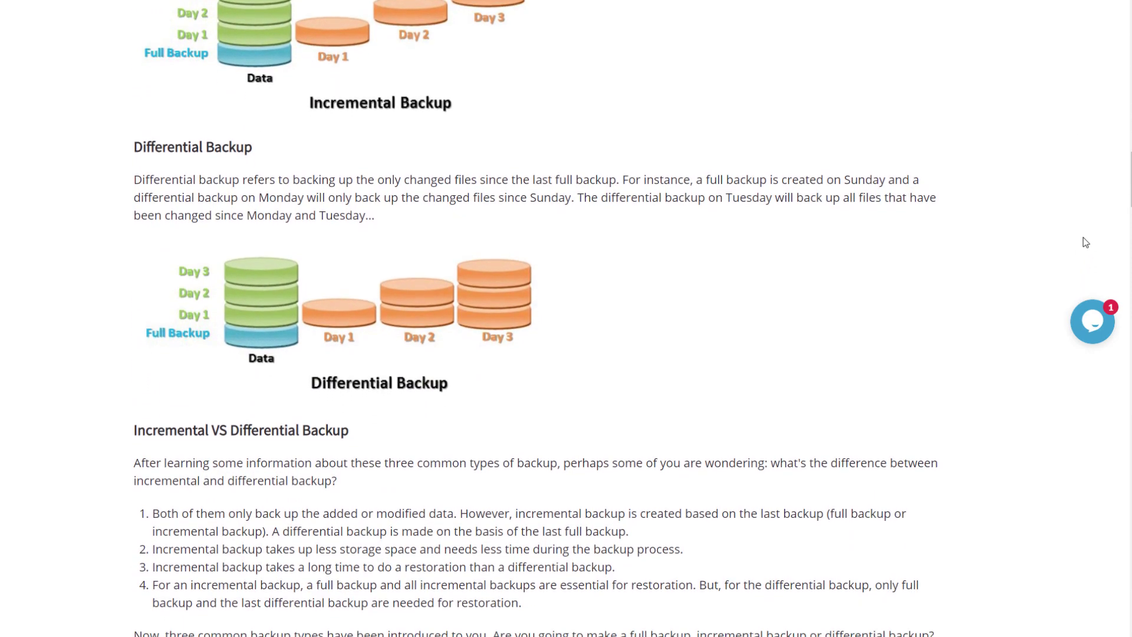
scroll(1083, 237, down, 1)
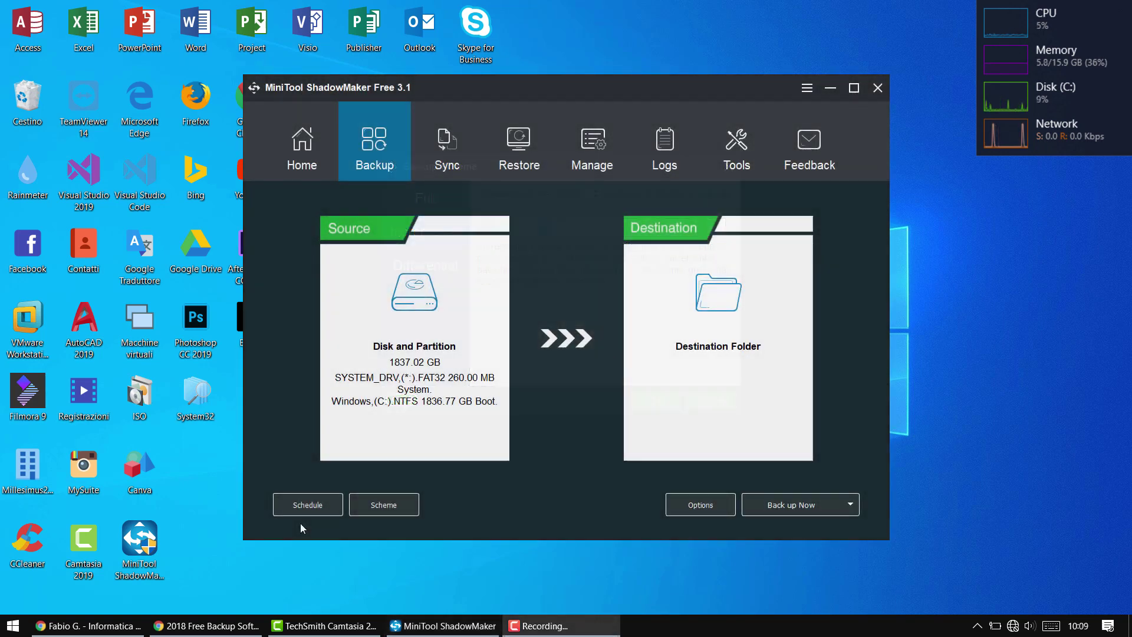
Switch on scheduling in the backup's Schedule Setting dialog.
click(301, 505)
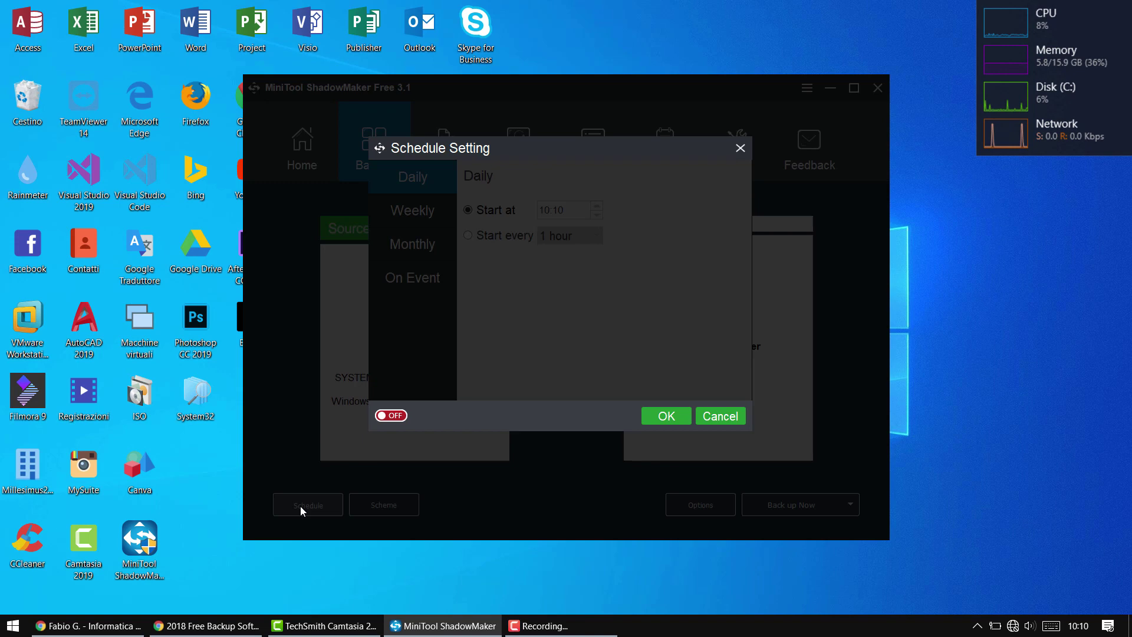
click(402, 417)
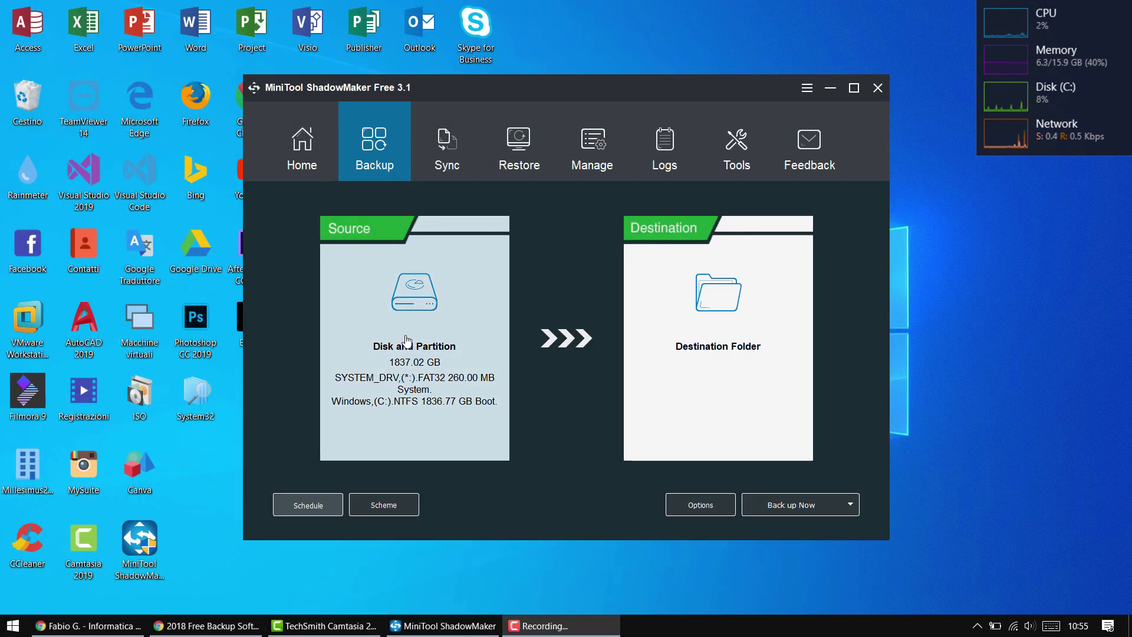
Set the backup source to the file Intro.mp4 in the Videos folder of the user profile.
click(407, 283)
click(487, 310)
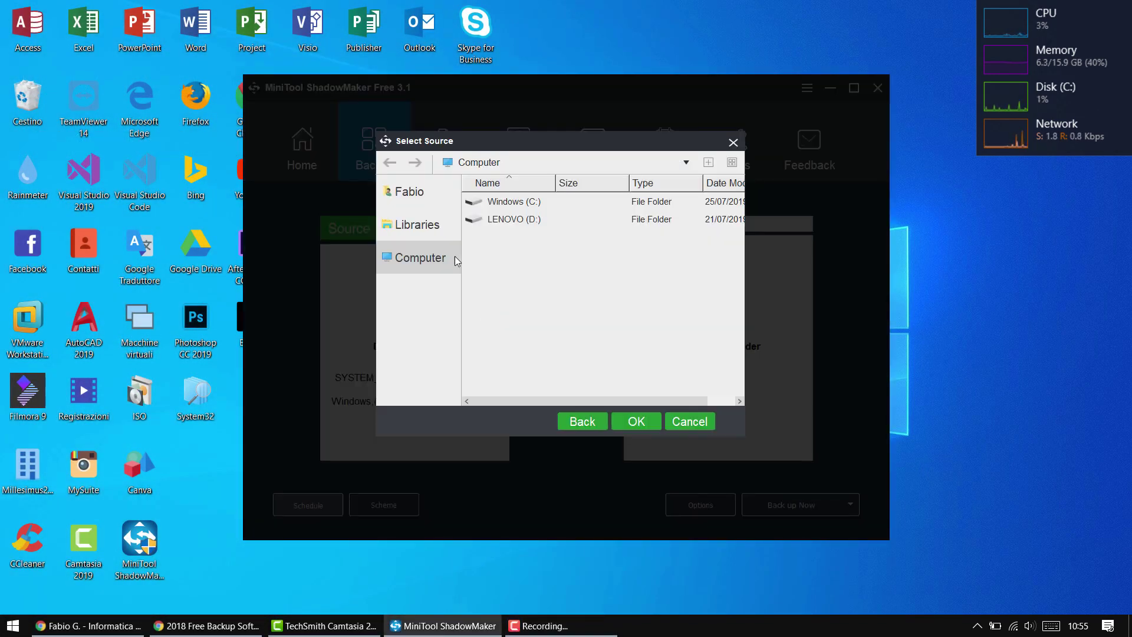
click(412, 193)
scroll(628, 374, down, 5)
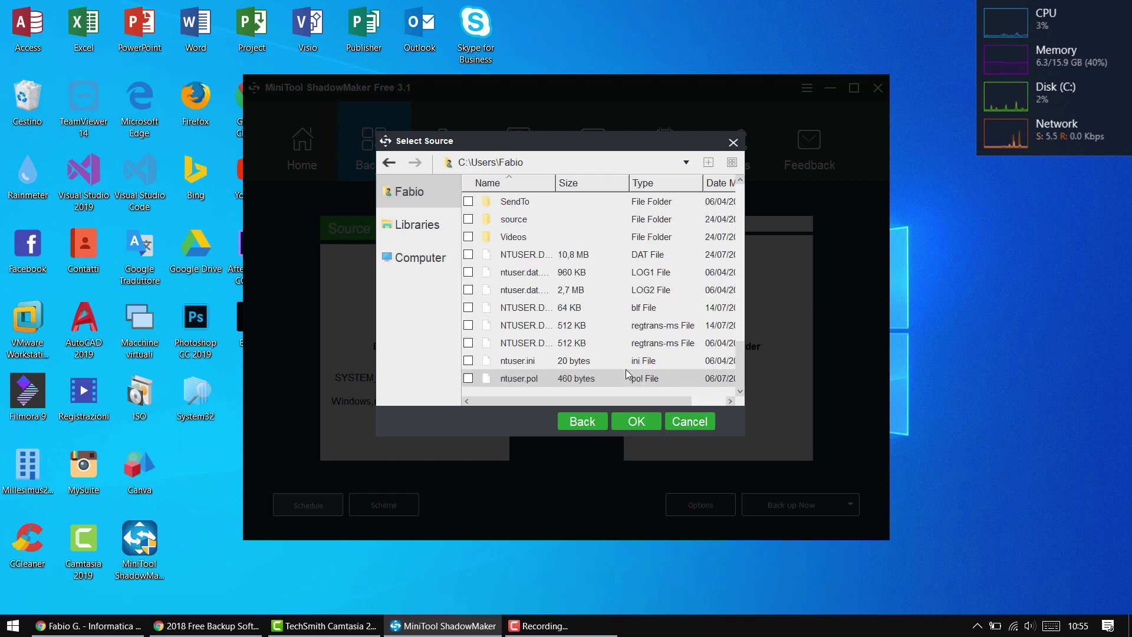
double_click(536, 237)
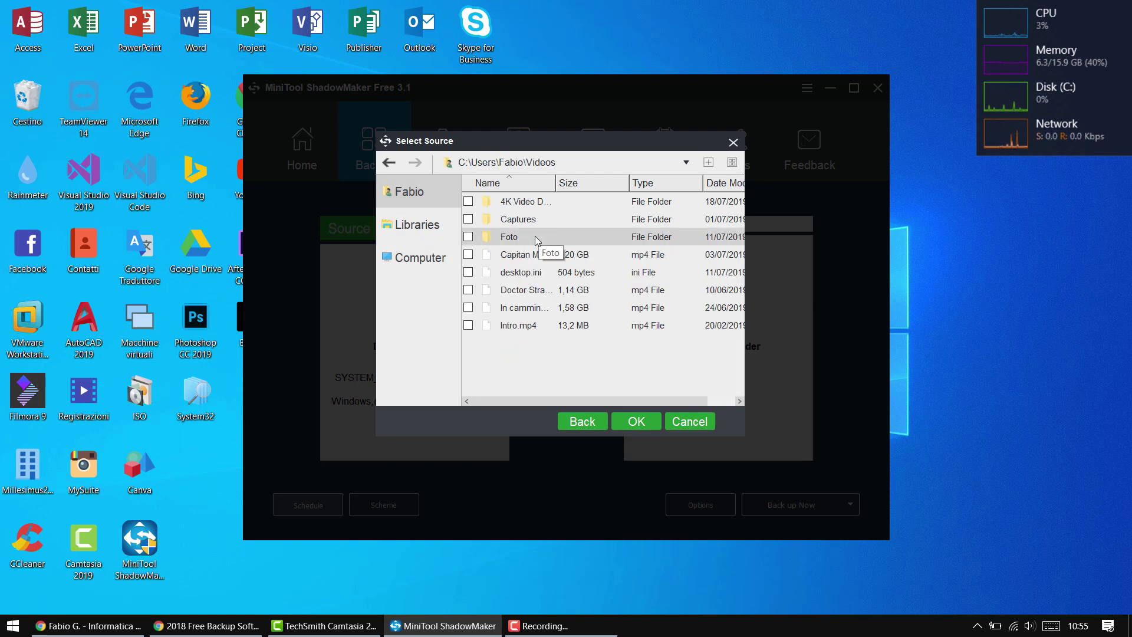
click(468, 325)
click(636, 421)
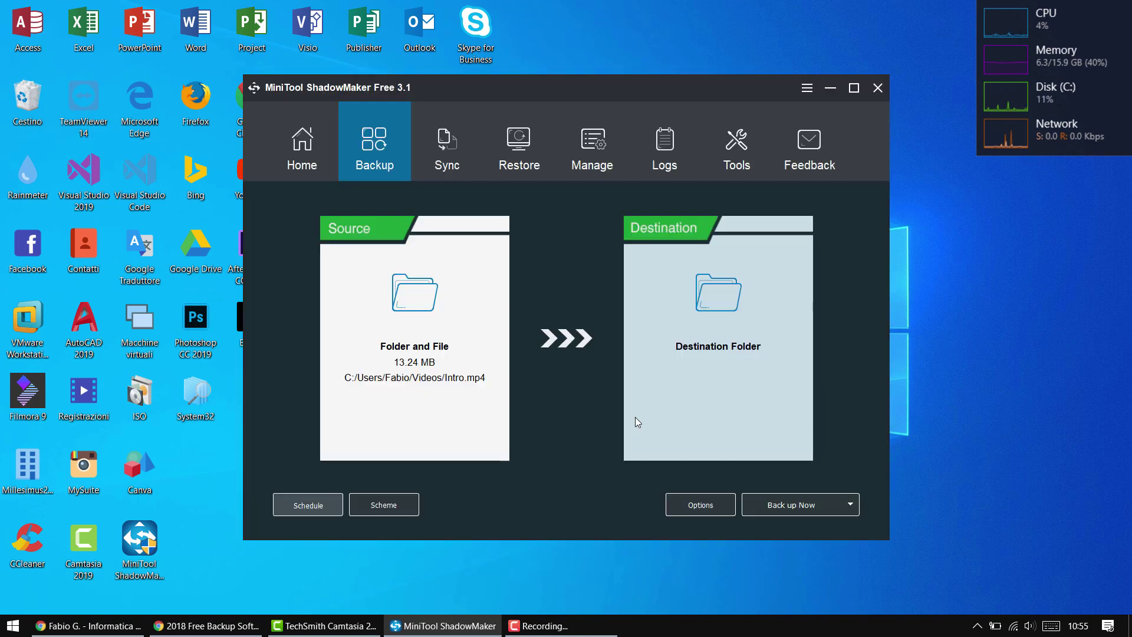
Set the backup destination to the Videos folder of the user profile.
click(713, 376)
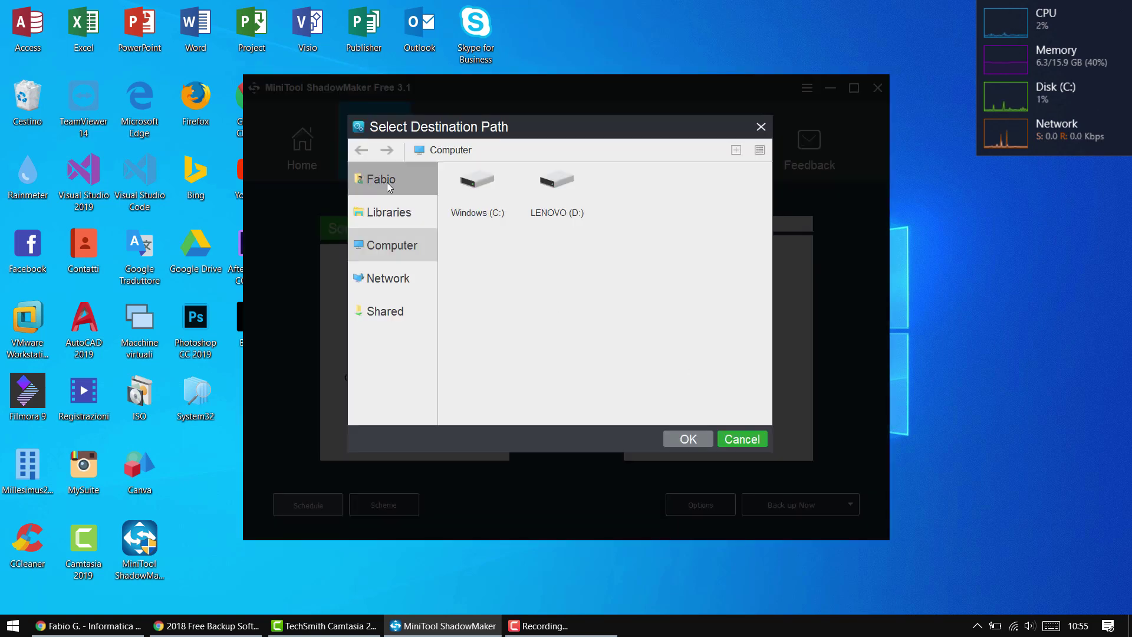
click(409, 187)
scroll(560, 277, down, 10)
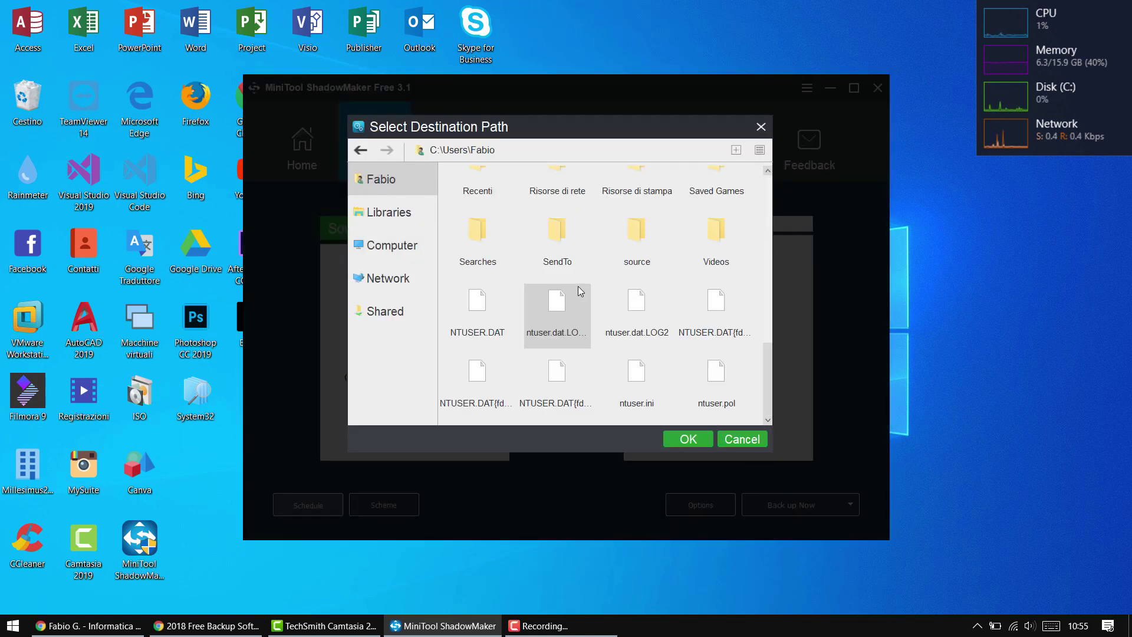
double_click(713, 255)
click(688, 439)
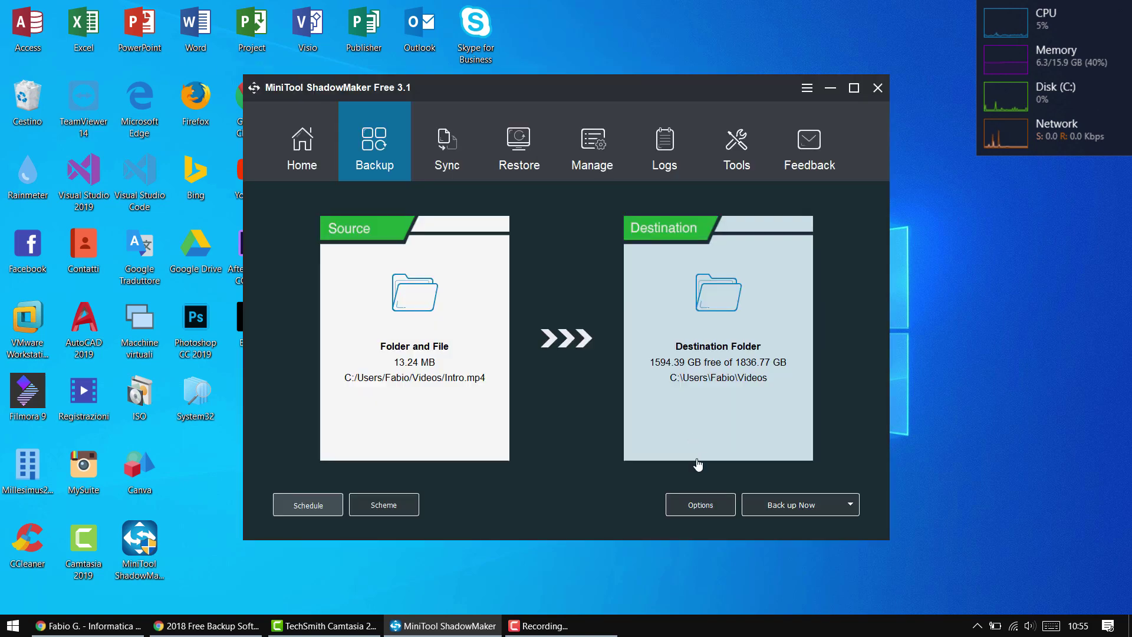
Accept the image options with only used sector backup and run the backup immediately.
click(700, 506)
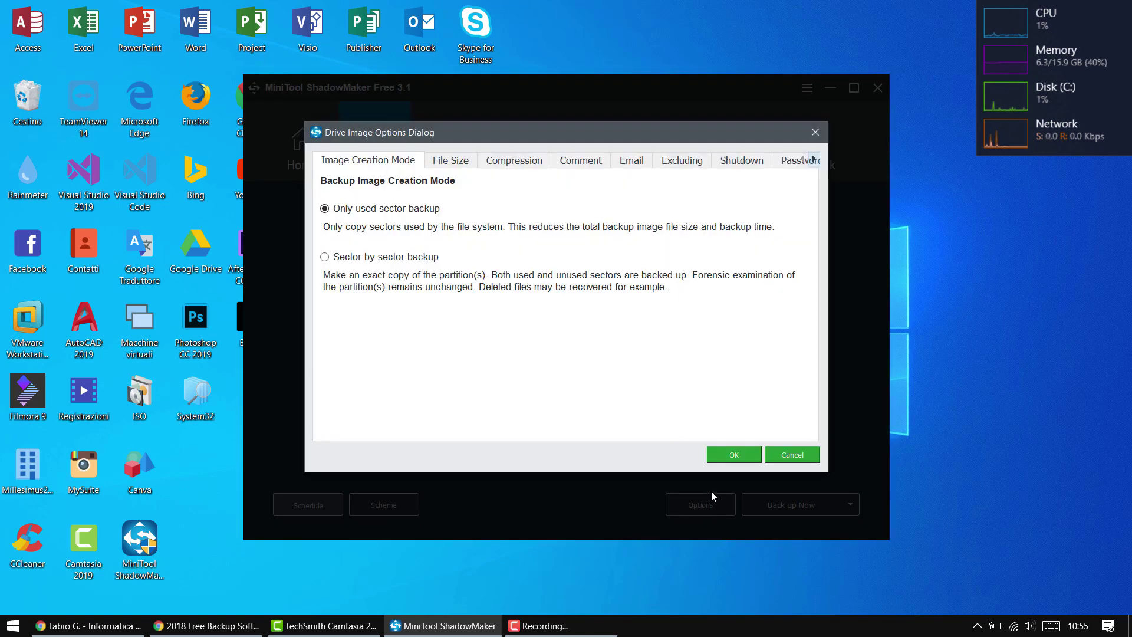
click(733, 455)
click(805, 506)
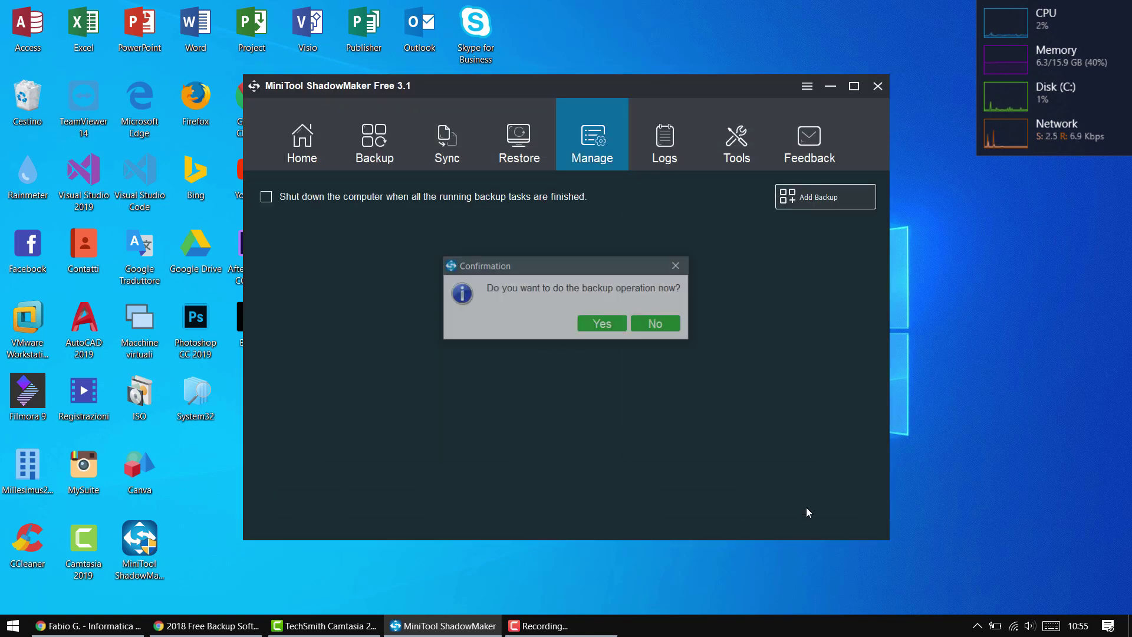
click(607, 325)
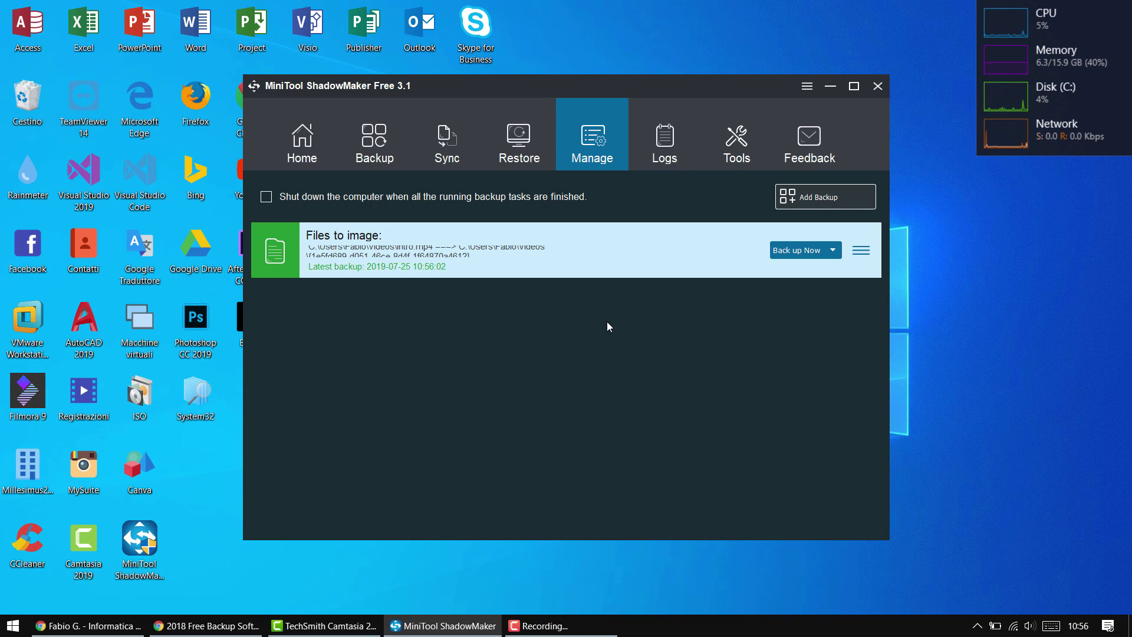
Switch to File Explorer and open the newly created backup folder inside the Video folder.
key(super+e)
click(543, 459)
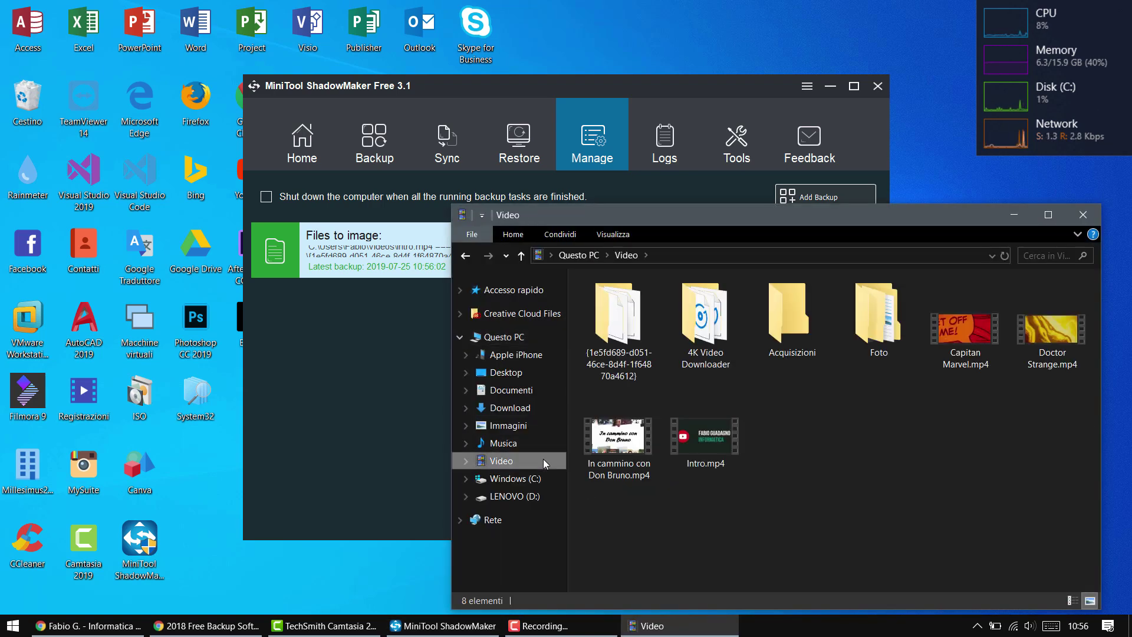
double_click(625, 376)
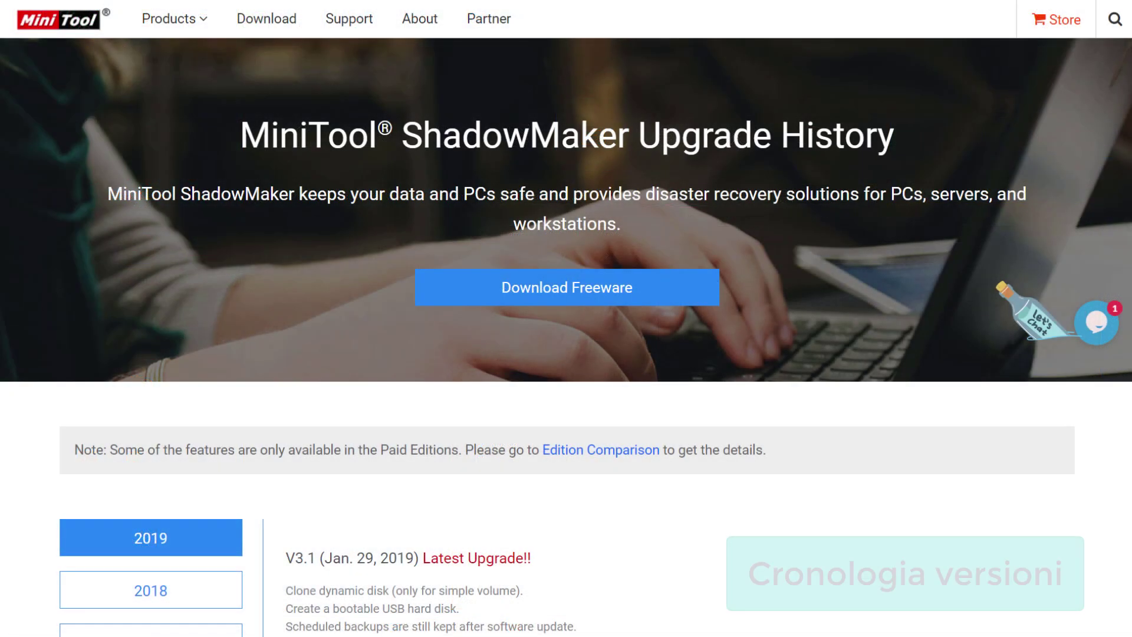
Review the 2019 and 2018 version entries on the MiniTool ShadowMaker Upgrade History web page.
scroll(566, 318, down, 2)
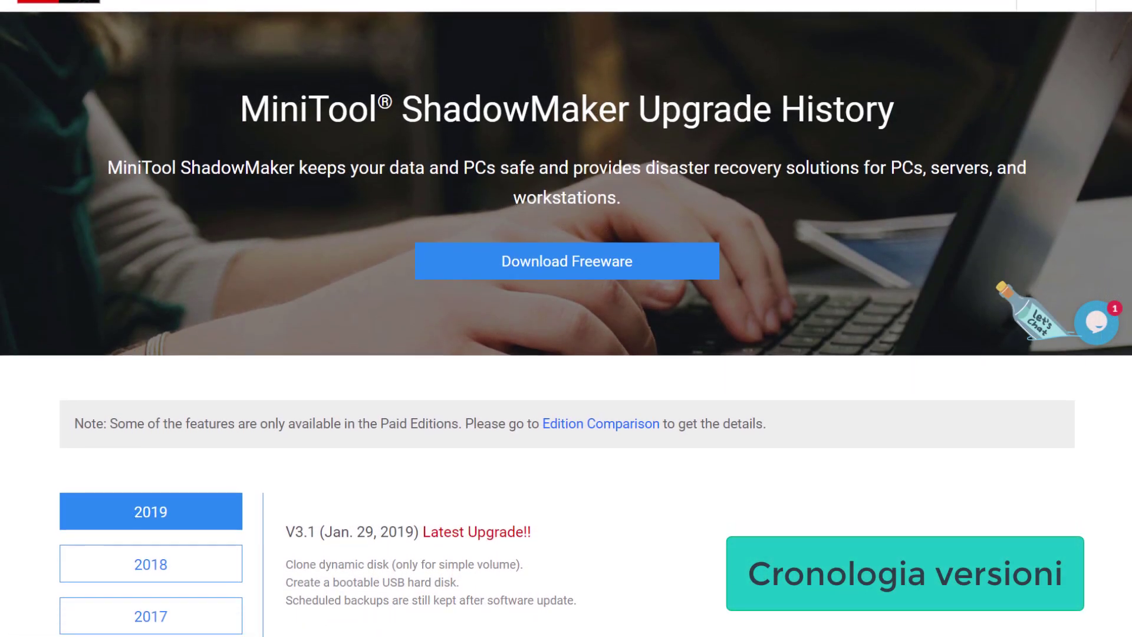
scroll(566, 318, down, 2)
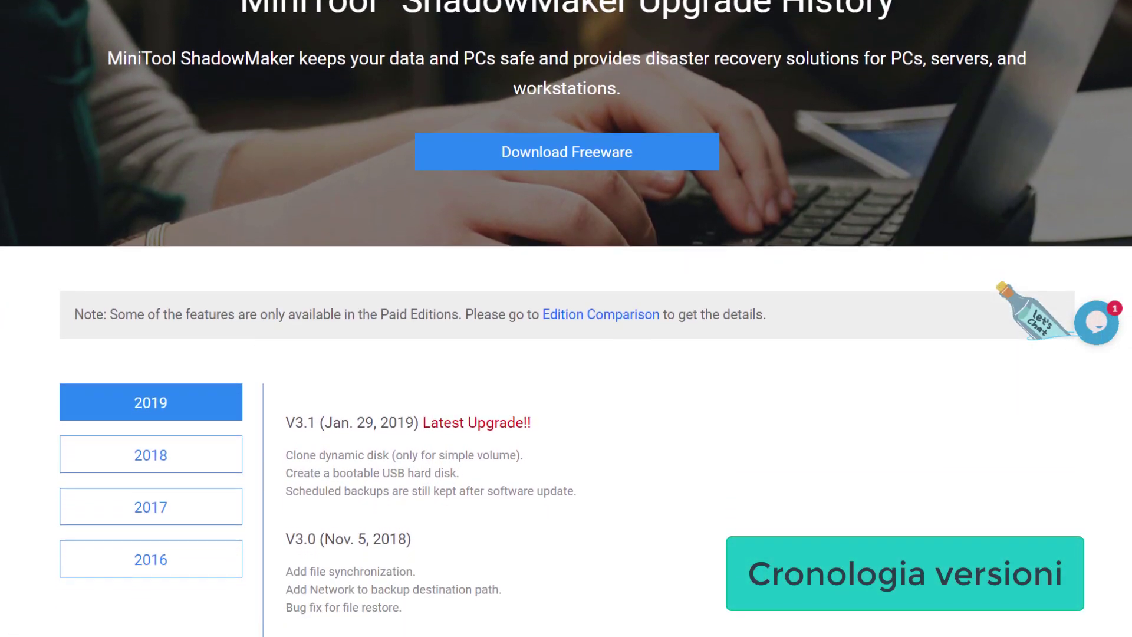
scroll(566, 318, down, 3)
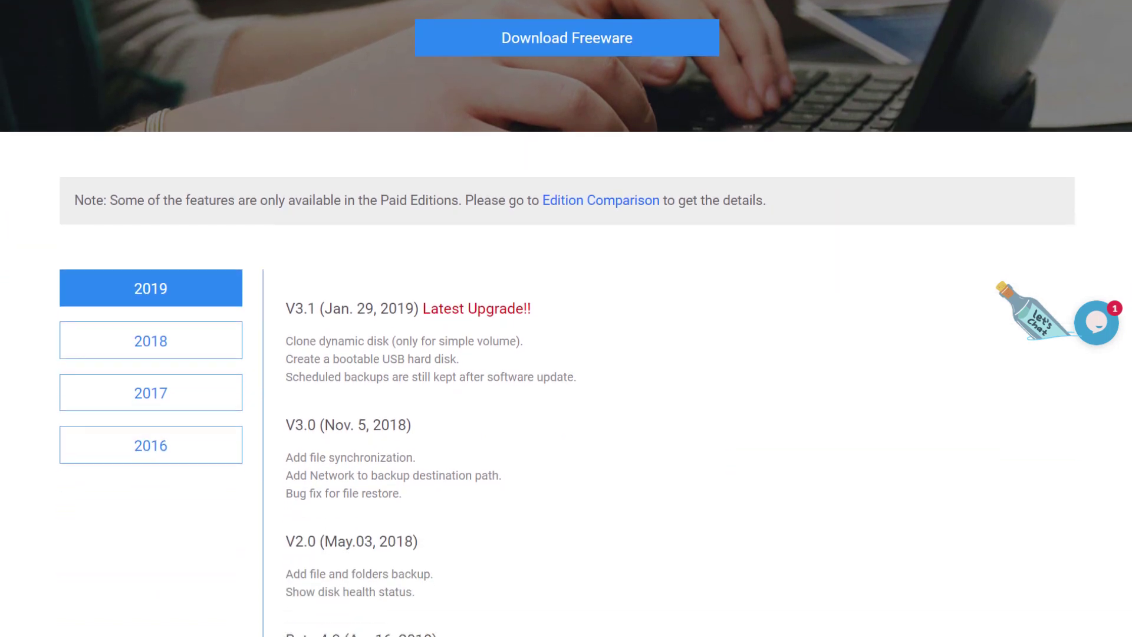
scroll(566, 318, down, 2)
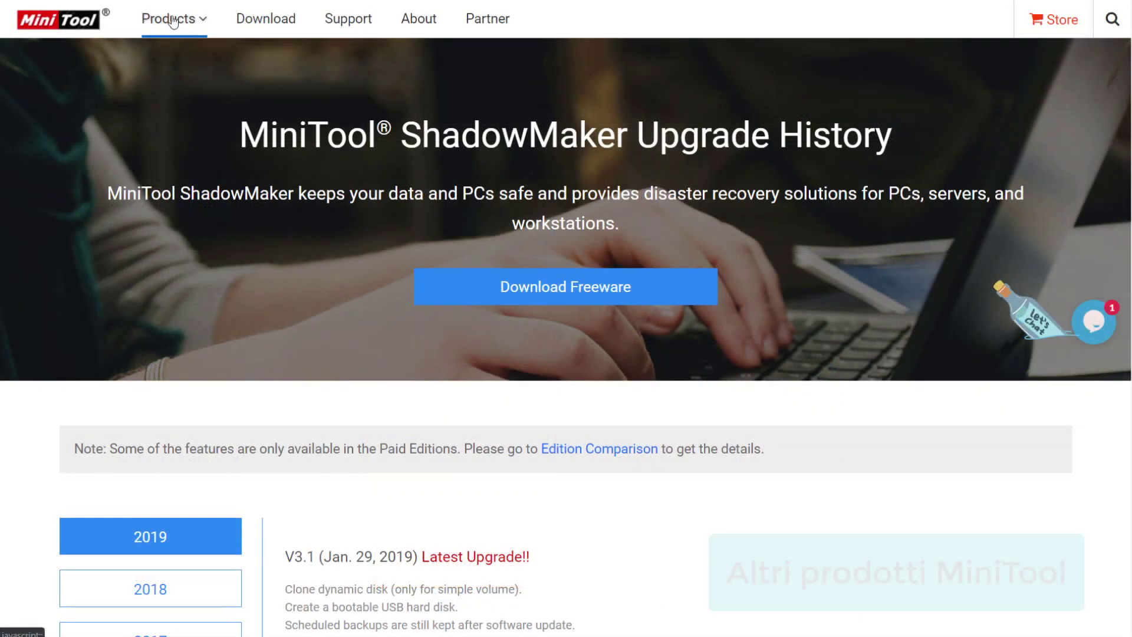
Browse MiniTool's other products across the partition, data recovery, mobile recovery and backup software categories.
mouse_move(173, 22)
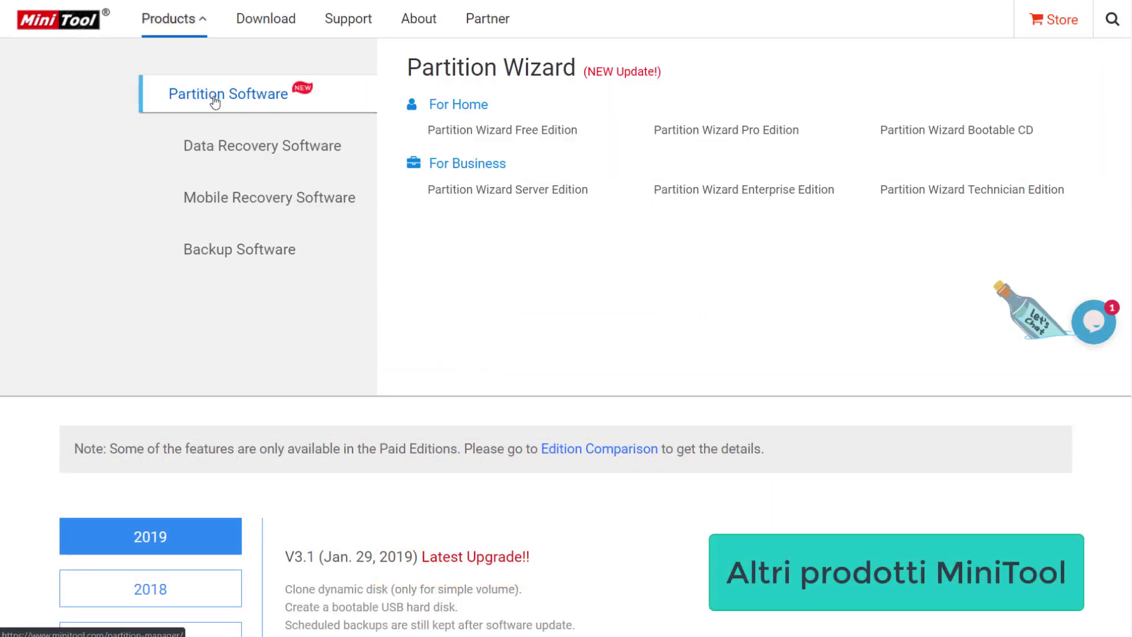
mouse_move(230, 154)
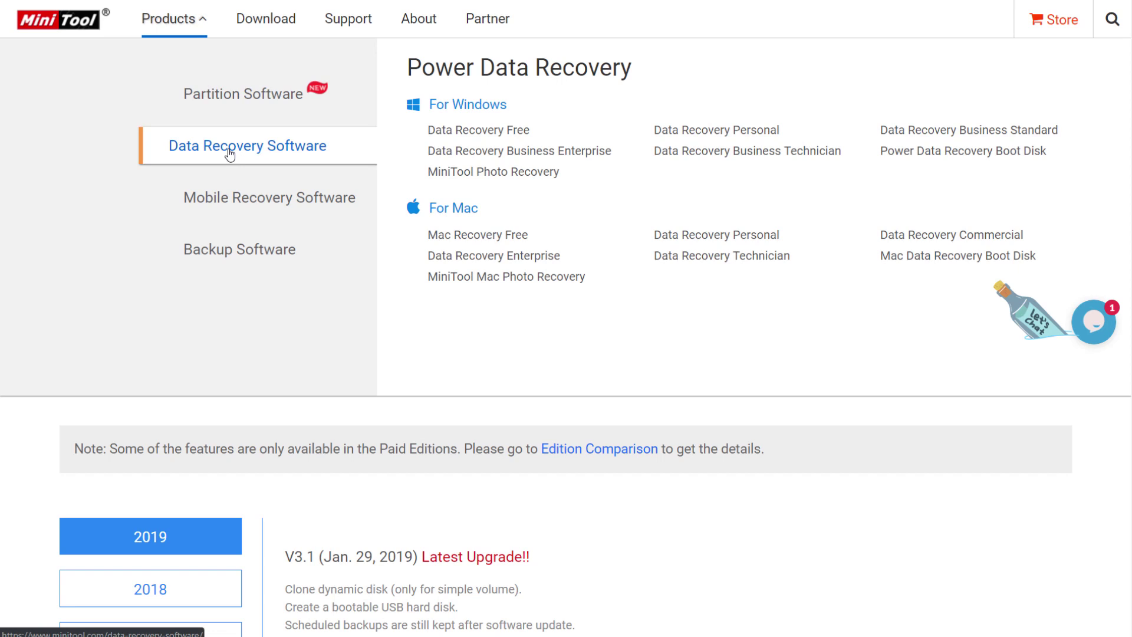
mouse_move(232, 207)
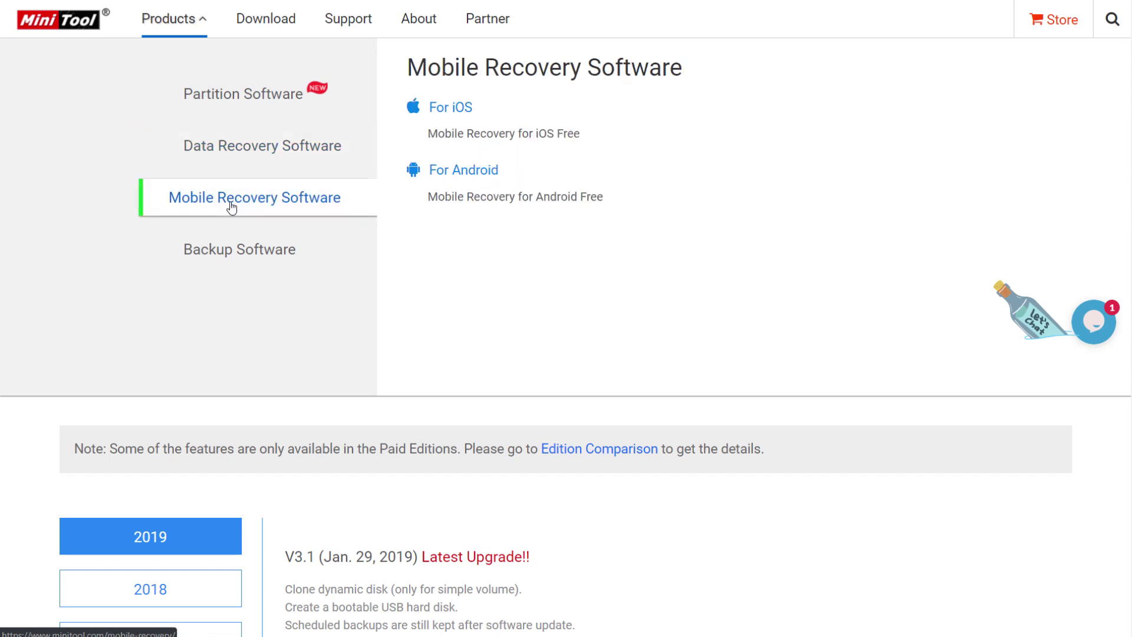
mouse_move(239, 258)
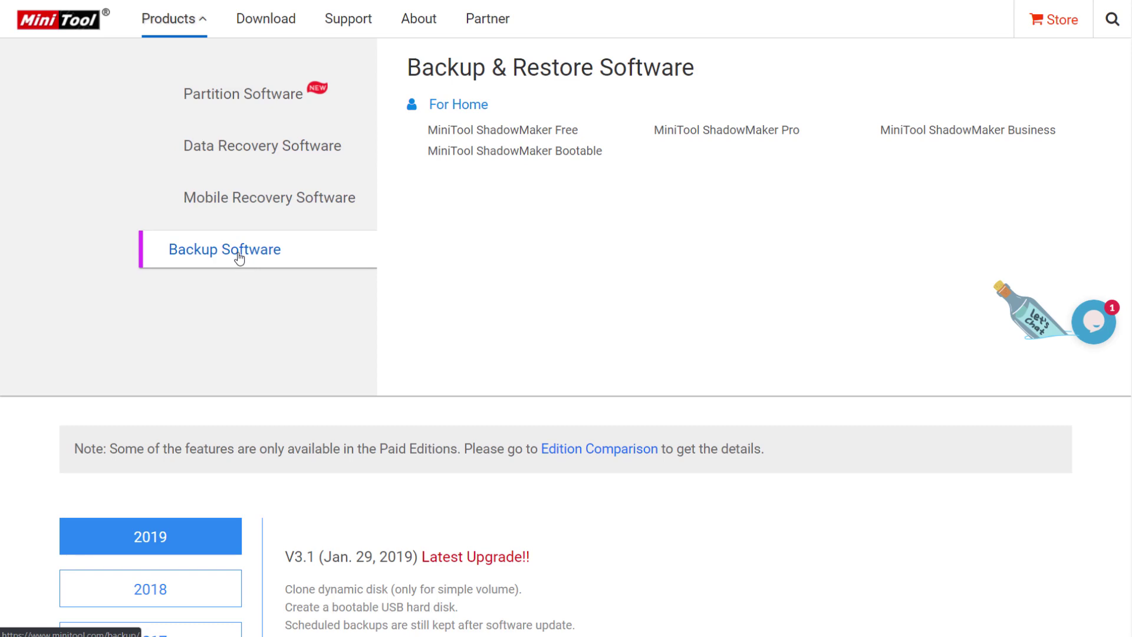